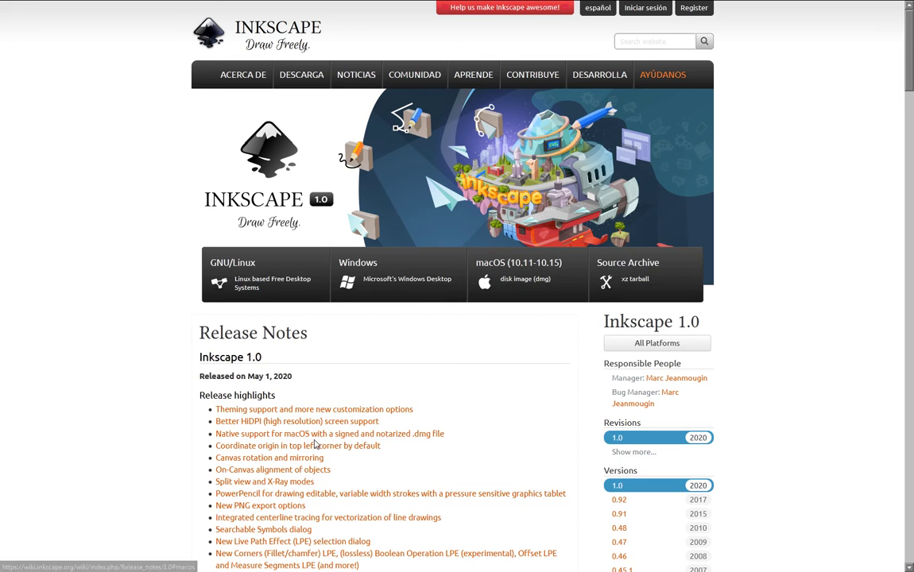
Scroll down to the Gallery and open the first Live Path Effects animation, Clone Original
{"action": "scroll", "coordinate": [313, 398], "scroll_direction": "down", "scroll_amount": 3}
{"action": "scroll", "coordinate": [316, 445], "scroll_direction": "down", "scroll_amount": 3}
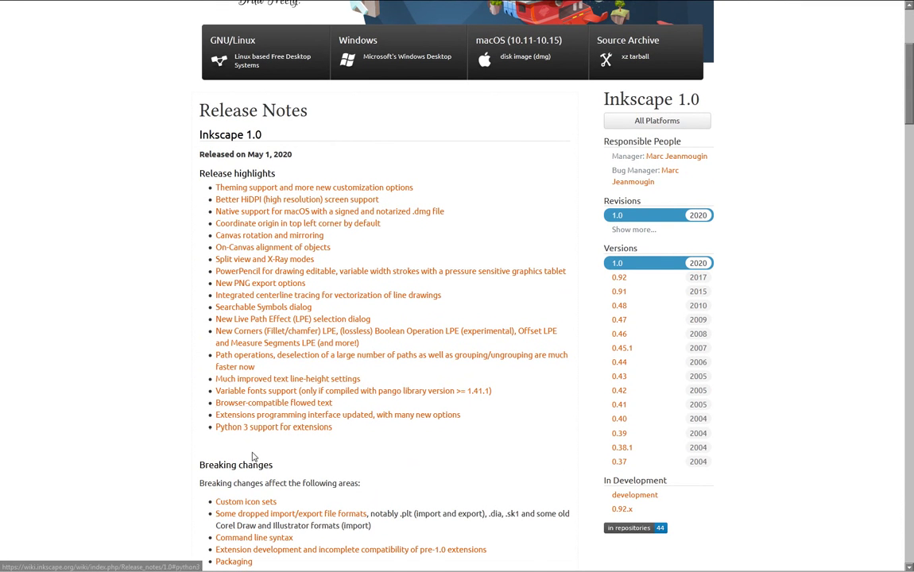
{"action": "scroll", "coordinate": [256, 468], "scroll_direction": "down", "scroll_amount": 3}
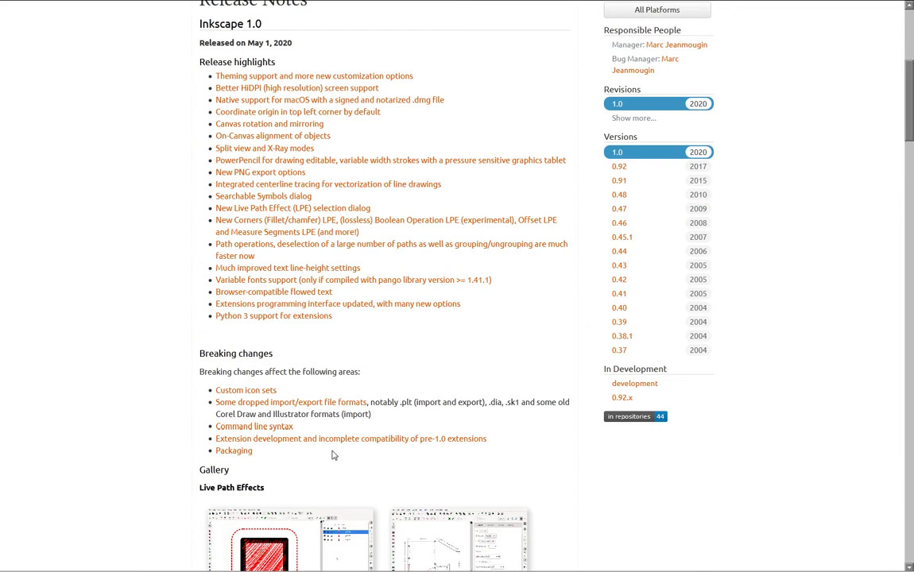
{"action": "scroll", "coordinate": [338, 455], "scroll_direction": "down", "scroll_amount": 5}
{"action": "scroll", "coordinate": [340, 457], "scroll_direction": "down", "scroll_amount": 3}
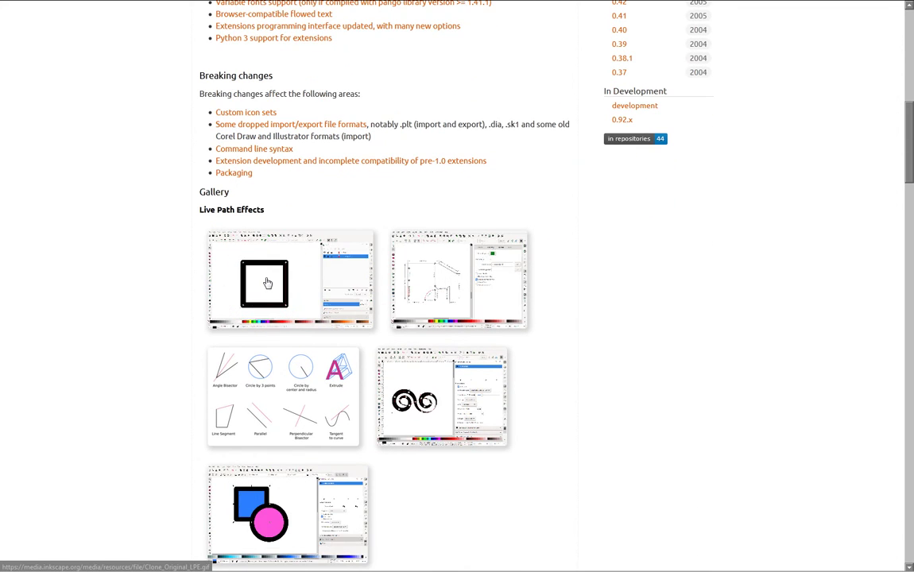
{"action": "left_click", "coordinate": [264, 280]}
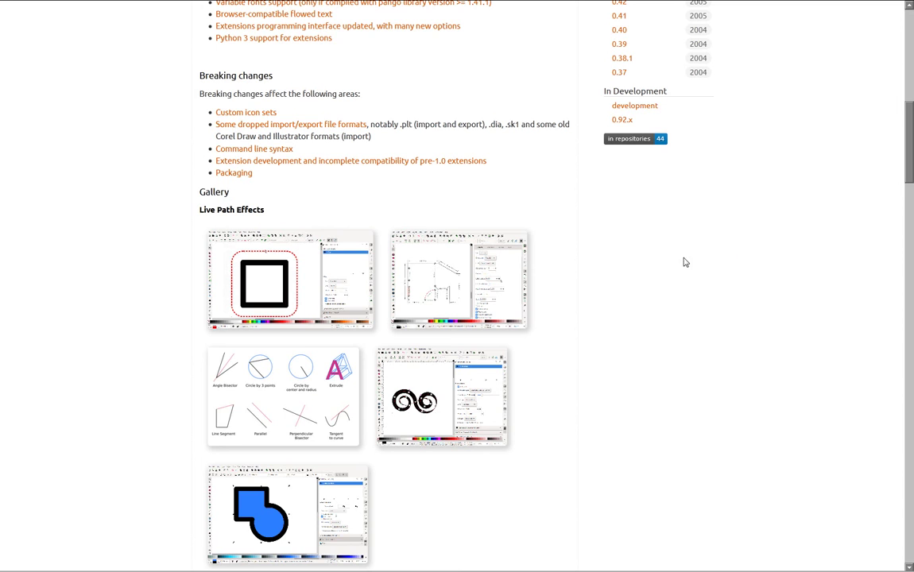
Open the Measure Segments demo and set its measurement unit to cm
{"action": "left_click", "coordinate": [461, 278]}
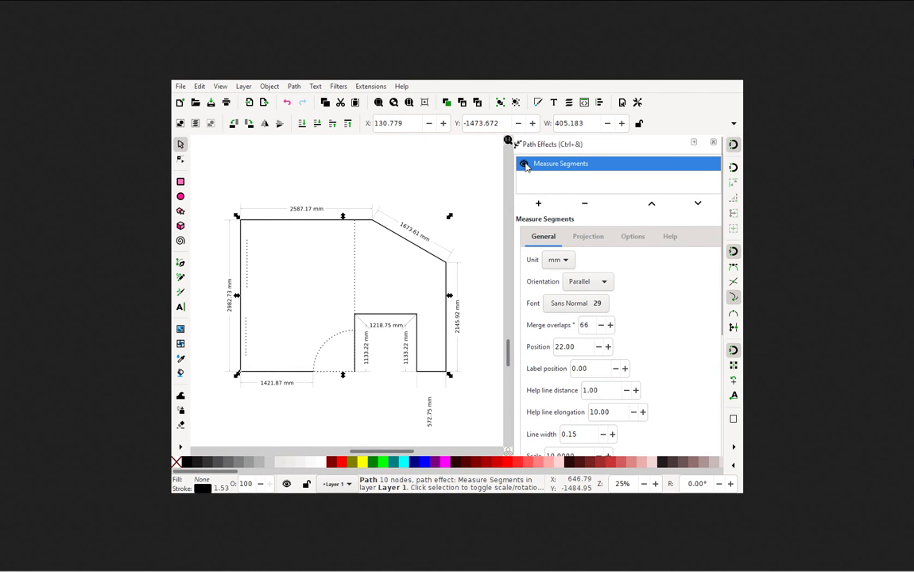
{"action": "scroll", "coordinate": [662, 356], "scroll_direction": "down", "scroll_amount": 2}
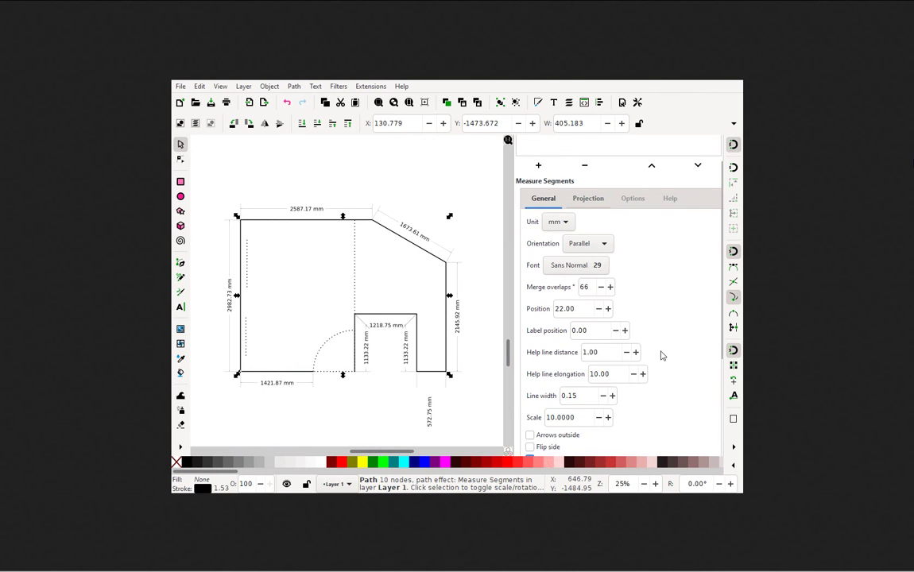
{"action": "left_click", "coordinate": [564, 224]}
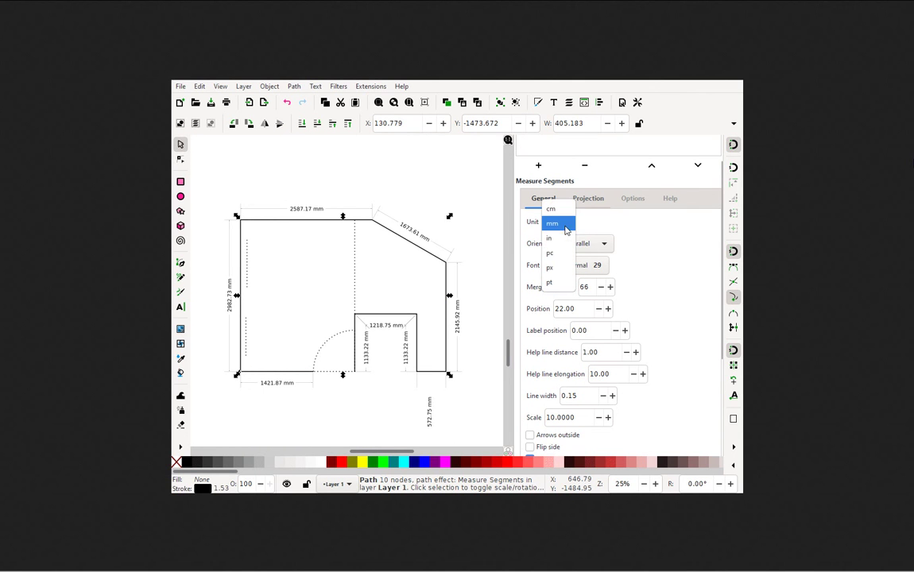
{"action": "left_click", "coordinate": [556, 213]}
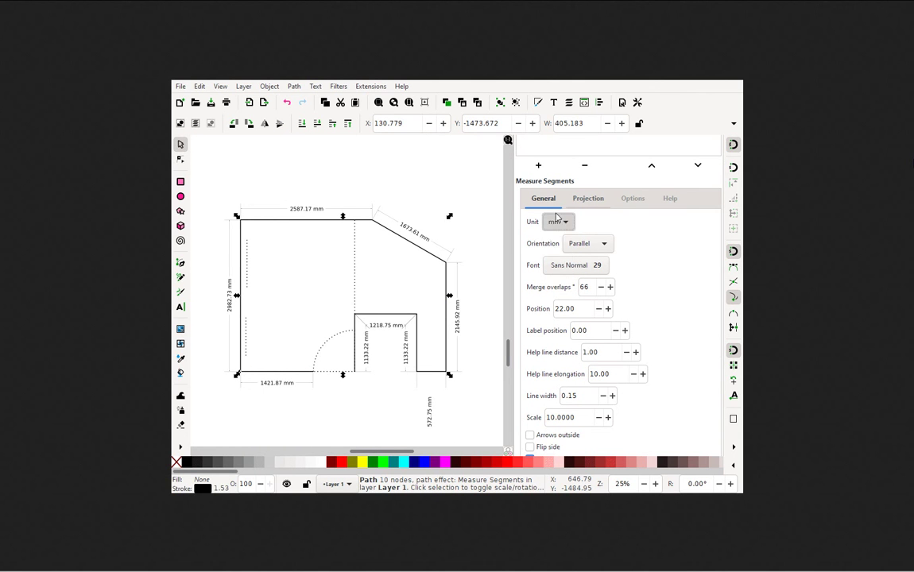
Change the Measure Segments scale to 1, then restore it to 10
{"action": "double_click", "coordinate": [577, 418]}
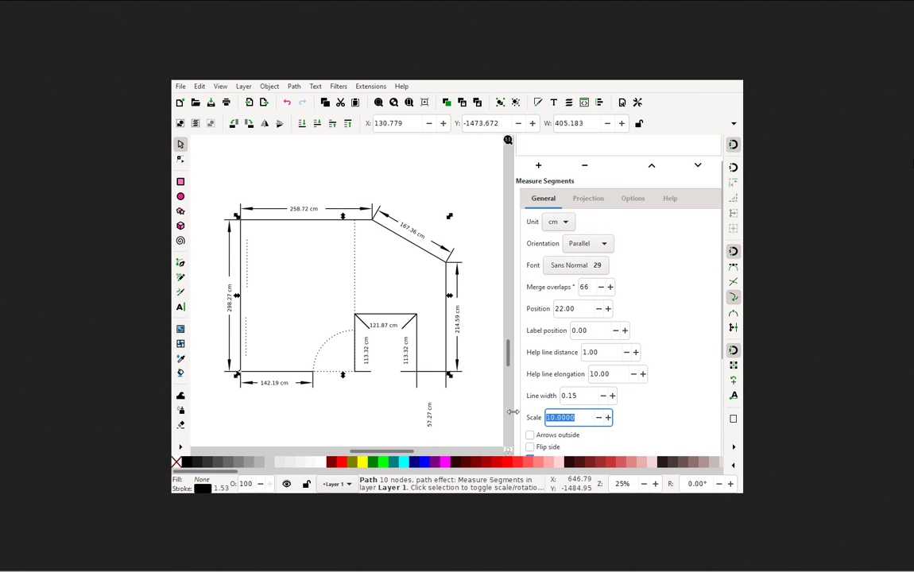
{"action": "type", "text": "1"}
{"action": "key", "text": "Return"}
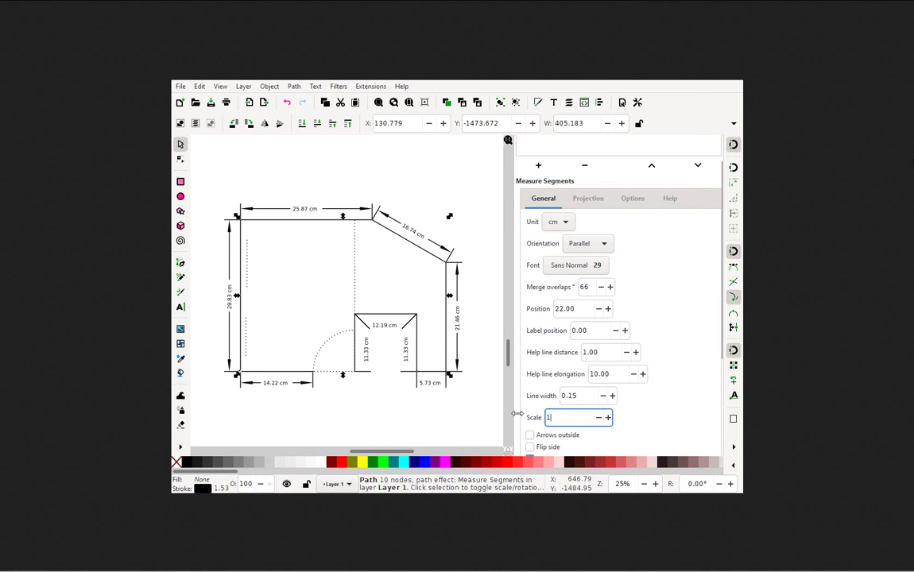
{"action": "type", "text": "0"}
{"action": "key", "text": "Return"}
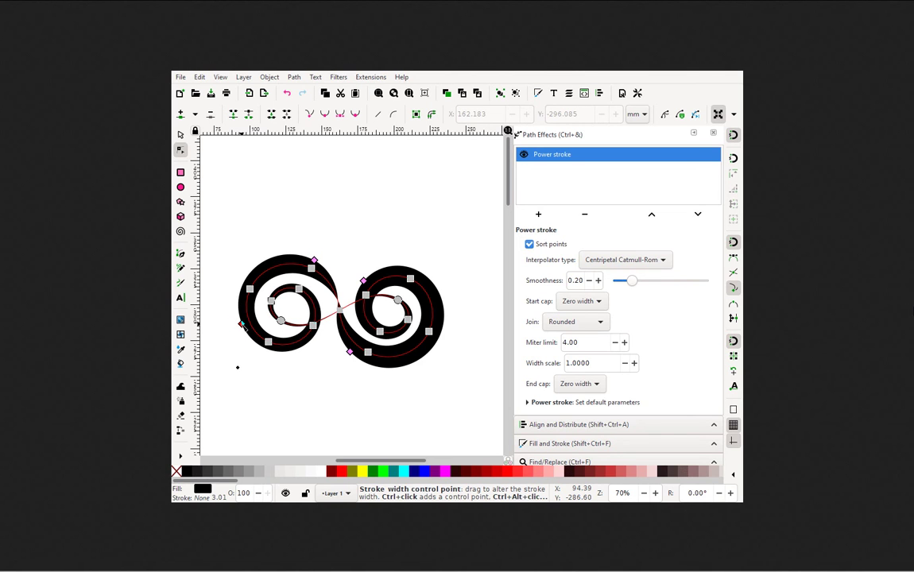
Remove and re-add Power stroke on the double spiral, then drag its width knot outward
{"action": "left_click_drag", "start_coordinate": [242, 326], "coordinate": [241, 326]}
{"action": "left_click", "coordinate": [584, 213]}
{"action": "left_click", "coordinate": [535, 394]}
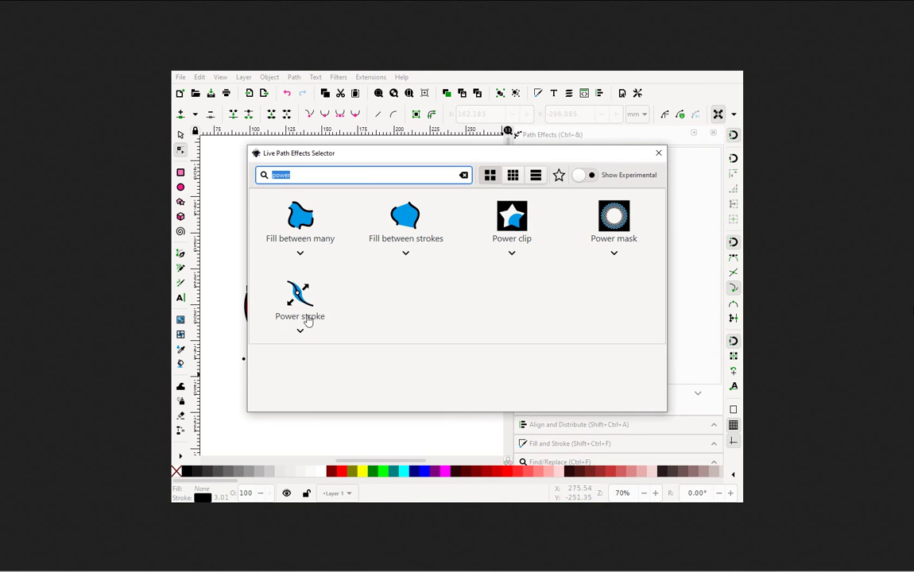
{"action": "left_click", "coordinate": [300, 298]}
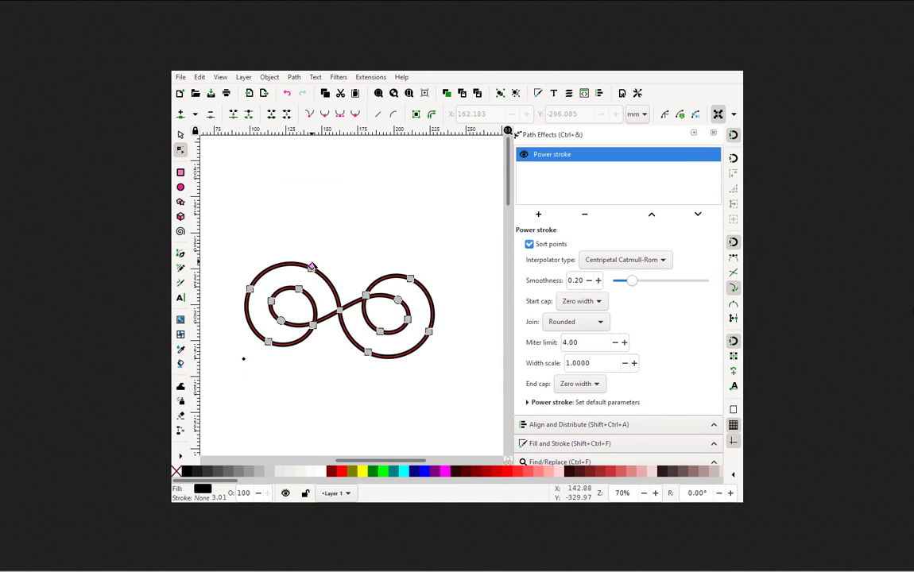
{"action": "mouse_move", "coordinate": [312, 266]}
{"action": "left_mouse_down"}
{"action": "mouse_move", "coordinate": [363, 282]}
{"action": "mouse_move", "coordinate": [379, 347]}
{"action": "left_mouse_up"}
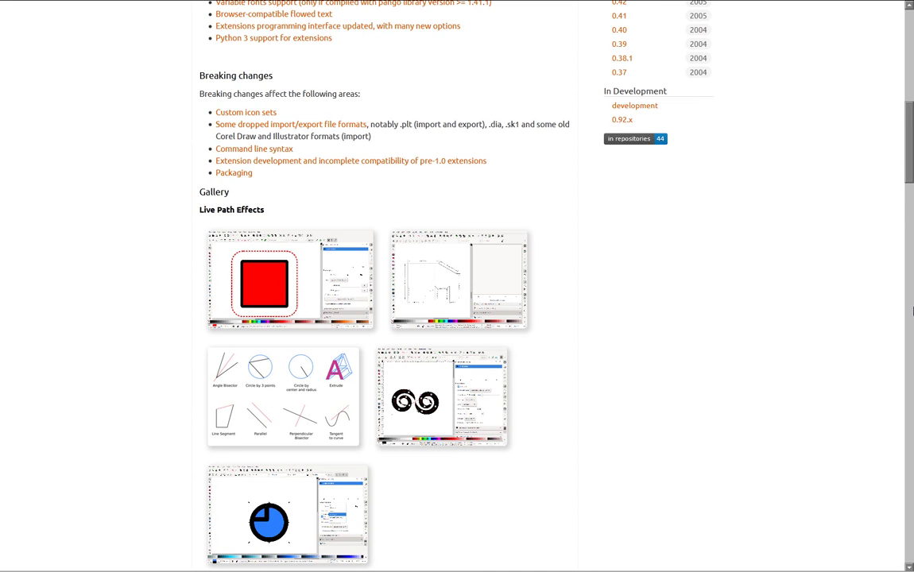
Open the bottom gallery animation and add a Boolean operation effect to the blue square
{"action": "left_click", "coordinate": [248, 531]}
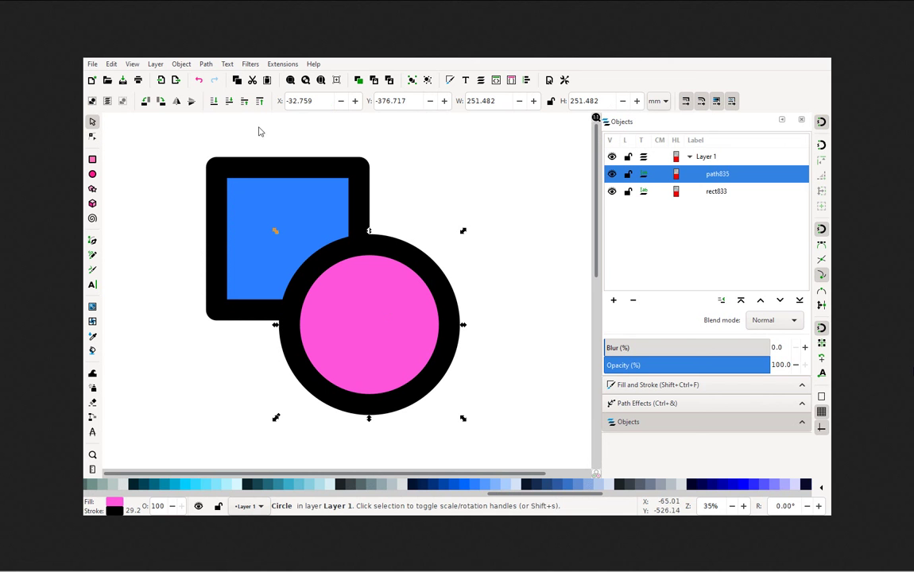
{"action": "left_click", "coordinate": [296, 206]}
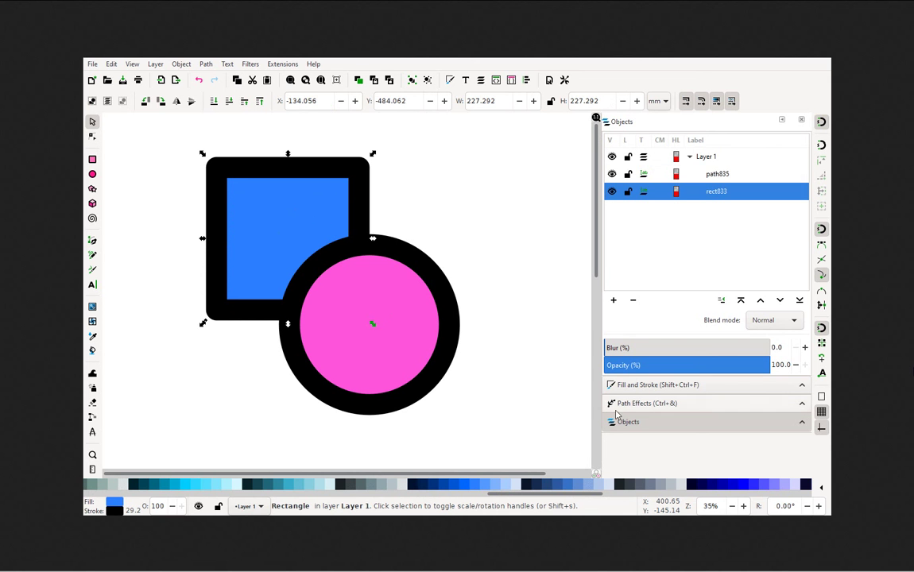
{"action": "left_click", "coordinate": [634, 403]}
{"action": "left_click", "coordinate": [625, 354]}
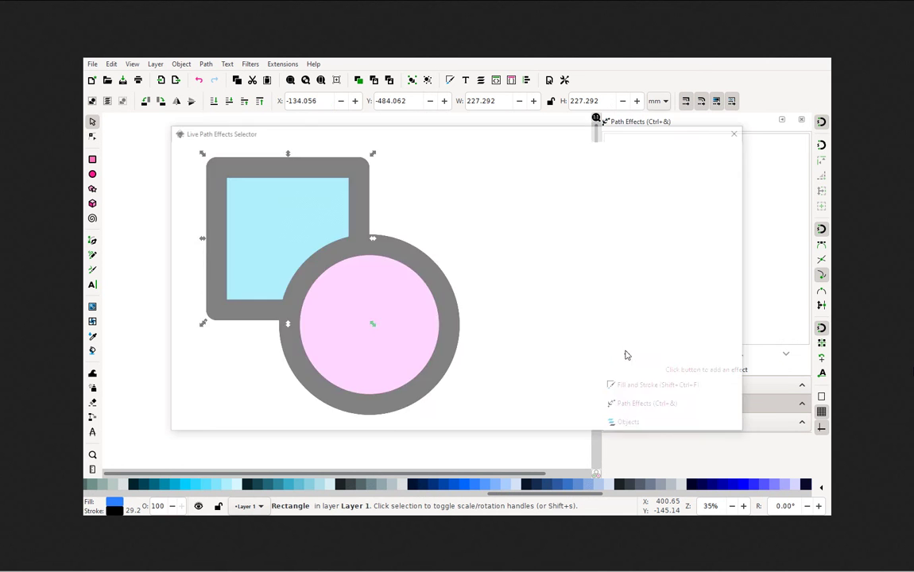
{"action": "type", "text": "boo"}
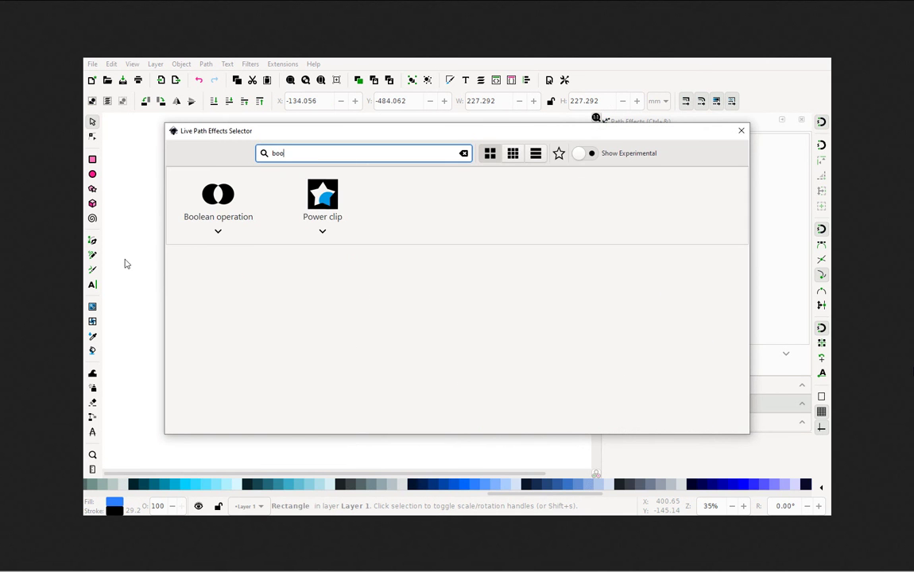
{"action": "left_click", "coordinate": [195, 218]}
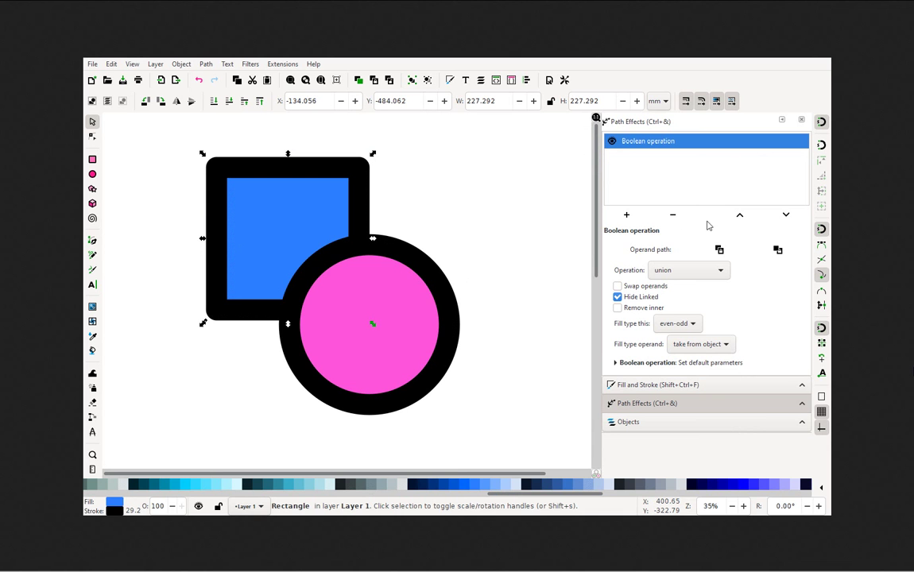
Link the pink circle as operand and try cut, division and intersection, settling on union
{"action": "left_click", "coordinate": [720, 250]}
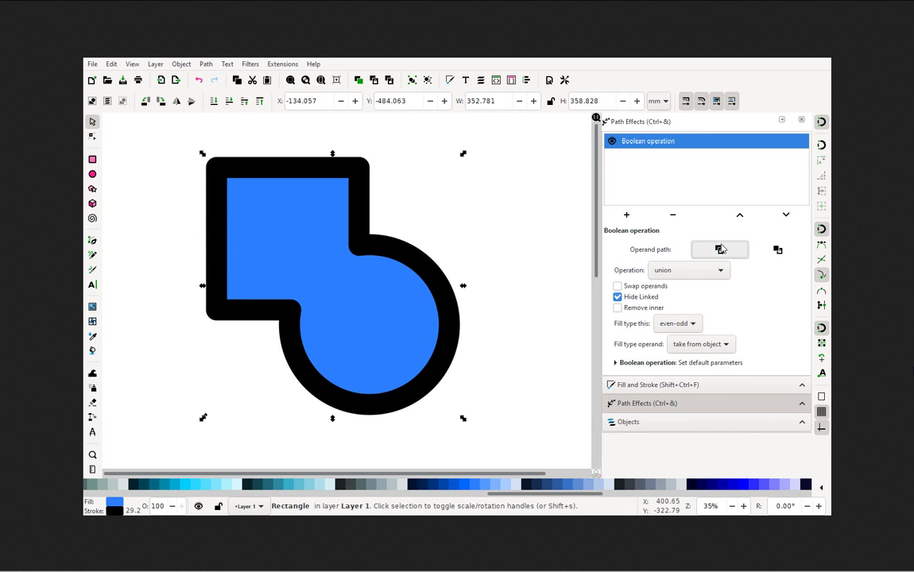
{"action": "left_click", "coordinate": [683, 270]}
{"action": "left_click", "coordinate": [664, 197]}
{"action": "left_click", "coordinate": [670, 275]}
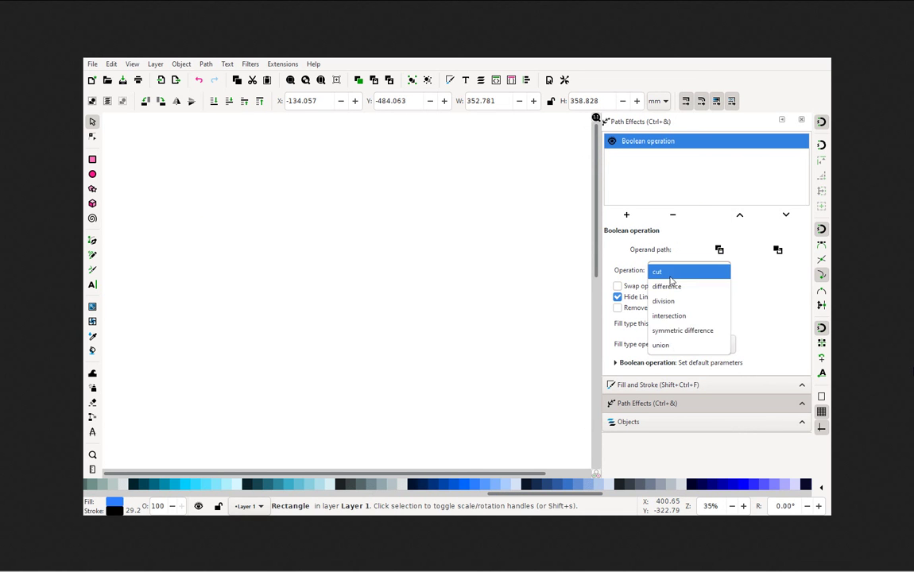
{"action": "left_click", "coordinate": [671, 271]}
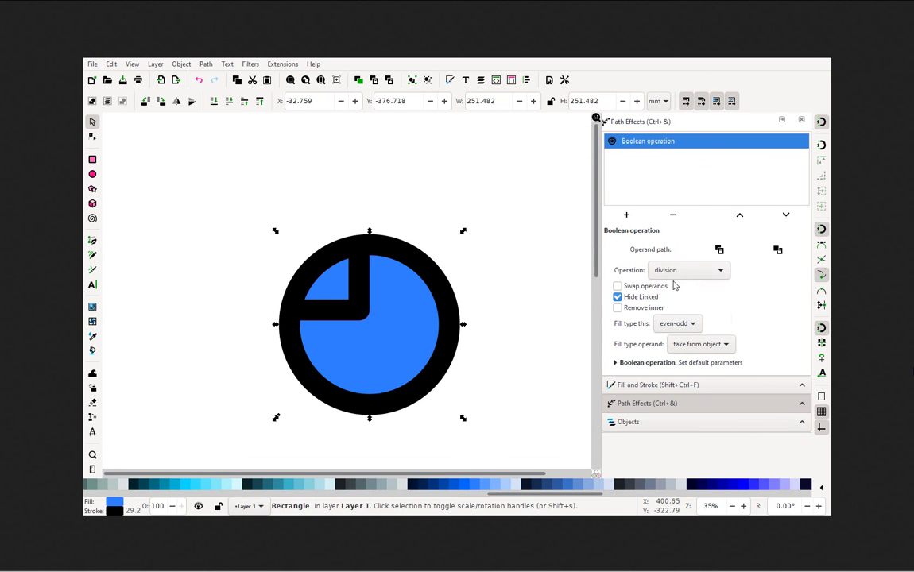
{"action": "left_click", "coordinate": [673, 273]}
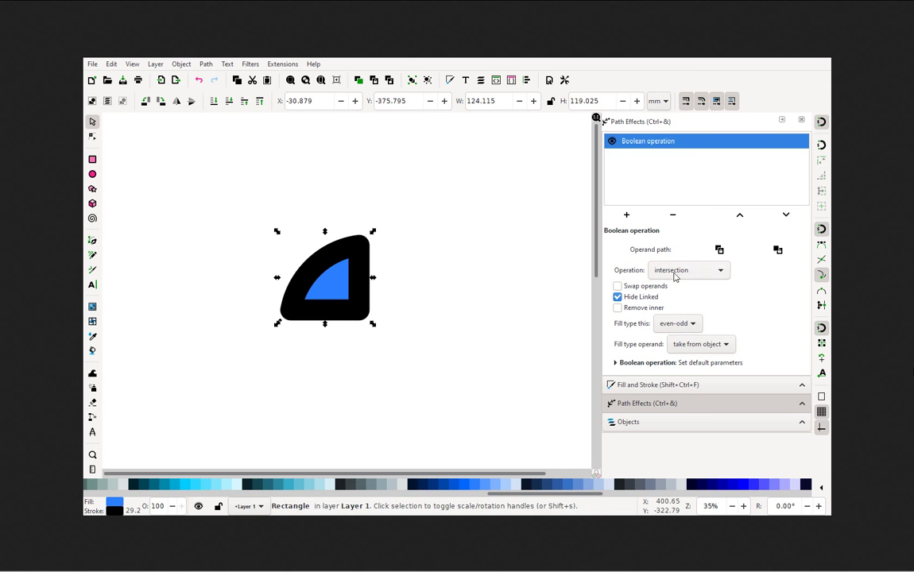
{"action": "left_click", "coordinate": [674, 276]}
{"action": "left_click", "coordinate": [677, 300]}
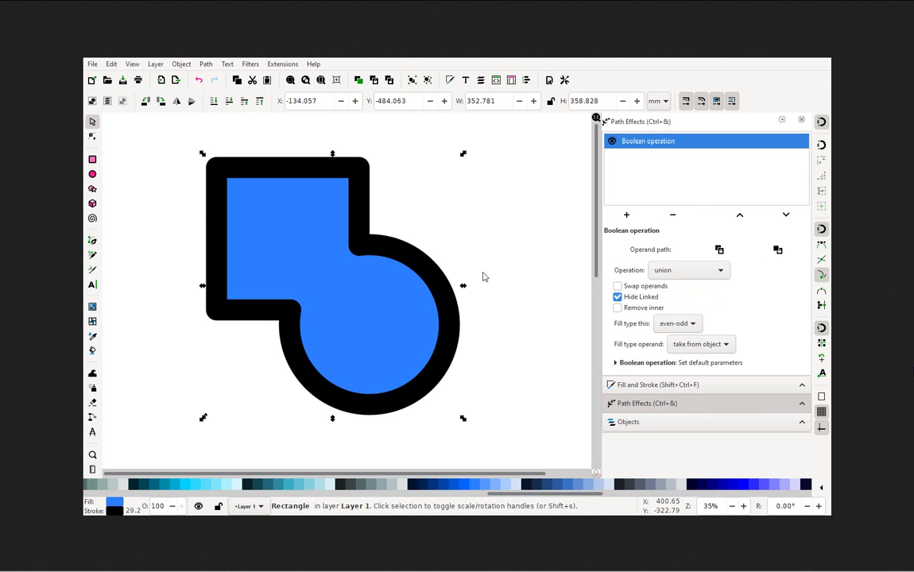
{"action": "left_click", "coordinate": [94, 137]}
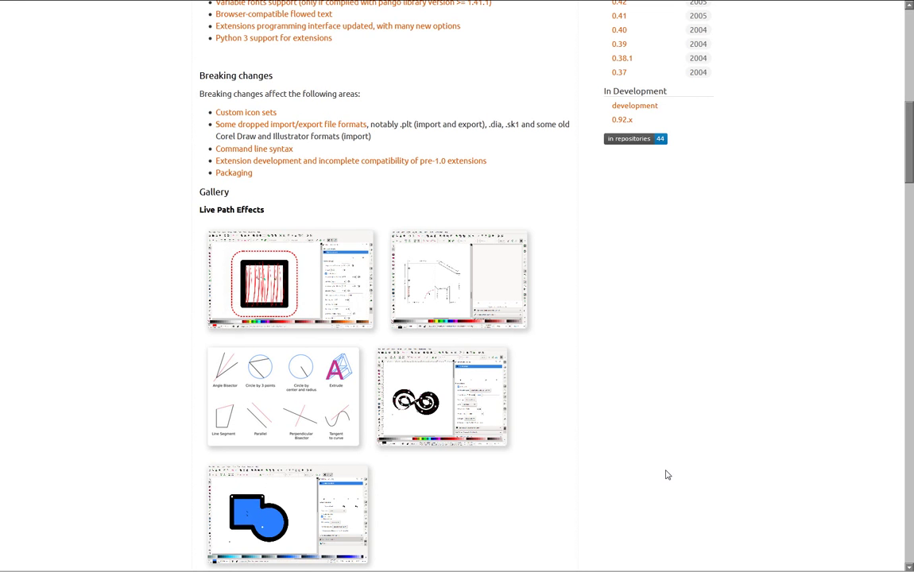
{"action": "scroll", "coordinate": [669, 476], "scroll_direction": "down", "scroll_amount": 3}
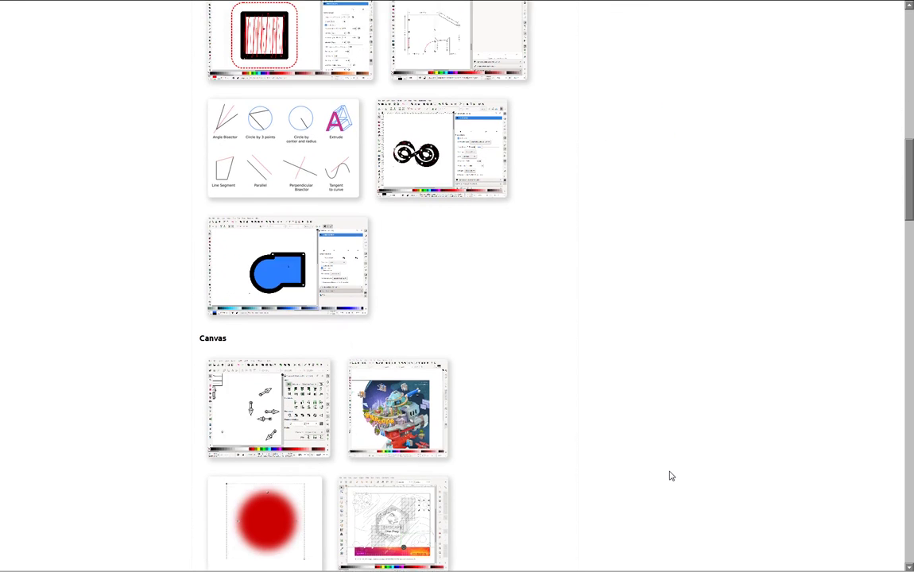
{"action": "scroll", "coordinate": [296, 409], "scroll_direction": "down", "scroll_amount": 1}
{"action": "scroll", "coordinate": [294, 399], "scroll_direction": "down", "scroll_amount": 1}
{"action": "scroll", "coordinate": [302, 399], "scroll_direction": "down", "scroll_amount": 1}
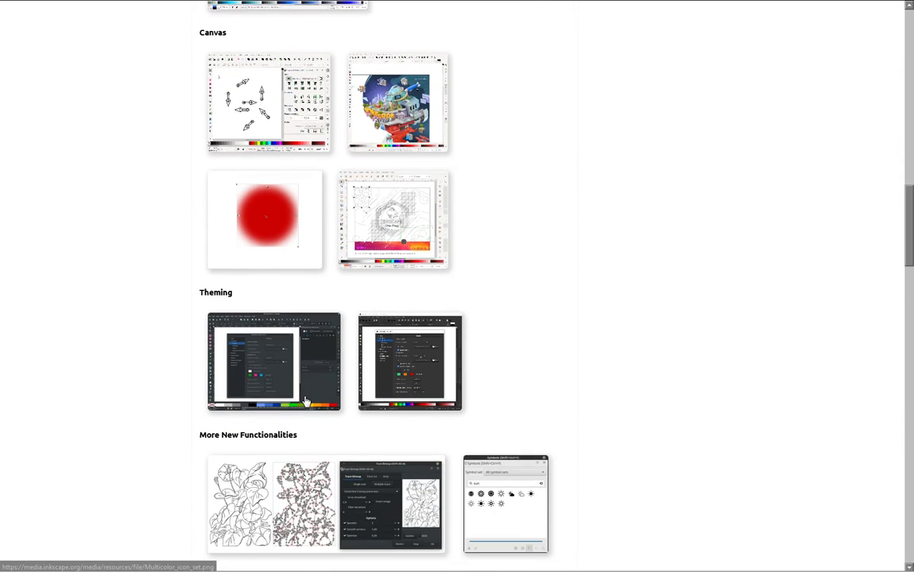
{"action": "scroll", "coordinate": [305, 401], "scroll_direction": "down", "scroll_amount": 2}
{"action": "scroll", "coordinate": [305, 401], "scroll_direction": "down", "scroll_amount": 2}
{"action": "scroll", "coordinate": [305, 401], "scroll_direction": "down", "scroll_amount": 1}
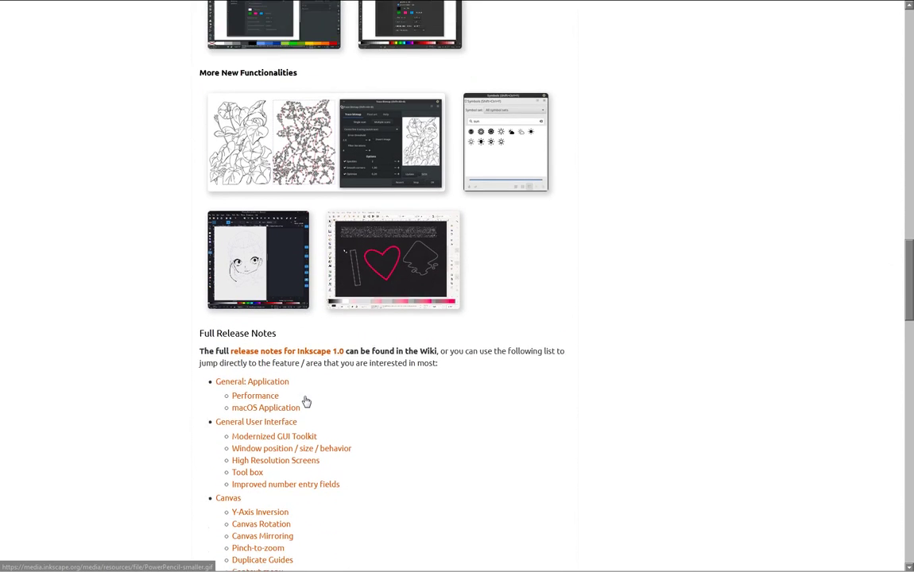
{"action": "scroll", "coordinate": [305, 402], "scroll_direction": "down", "scroll_amount": 2}
{"action": "scroll", "coordinate": [464, 375], "scroll_direction": "down", "scroll_amount": 1}
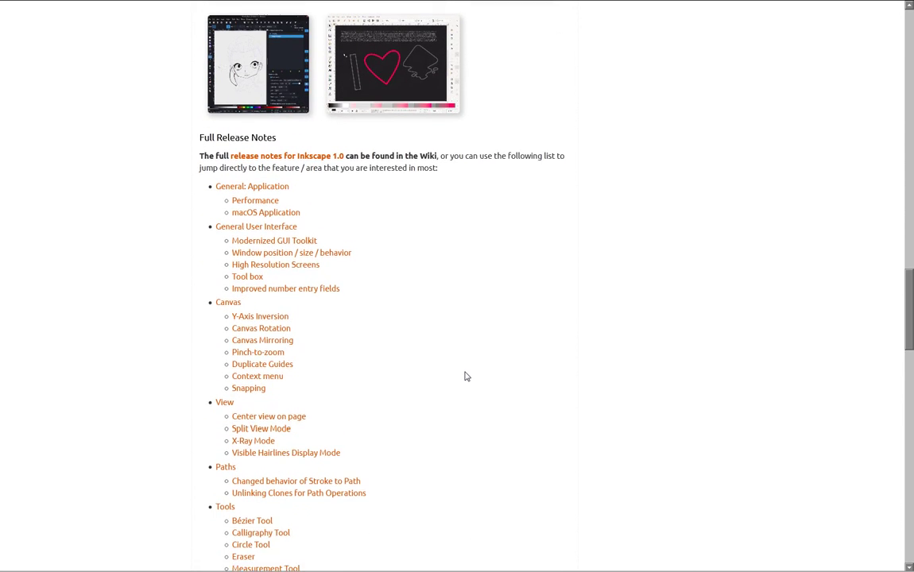
{"action": "scroll", "coordinate": [467, 376], "scroll_direction": "down", "scroll_amount": 1}
{"action": "scroll", "coordinate": [466, 377], "scroll_direction": "down", "scroll_amount": 1}
{"action": "scroll", "coordinate": [467, 377], "scroll_direction": "down", "scroll_amount": 1}
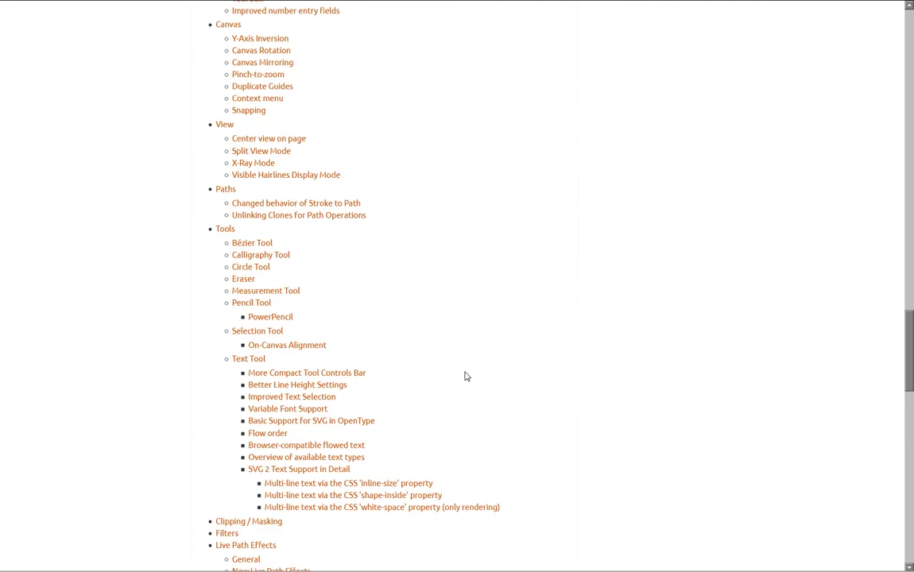
{"action": "scroll", "coordinate": [466, 377], "scroll_direction": "down", "scroll_amount": 1}
{"action": "scroll", "coordinate": [467, 377], "scroll_direction": "down", "scroll_amount": 1}
{"action": "scroll", "coordinate": [467, 376], "scroll_direction": "down", "scroll_amount": 2}
{"action": "scroll", "coordinate": [467, 376], "scroll_direction": "down", "scroll_amount": 1}
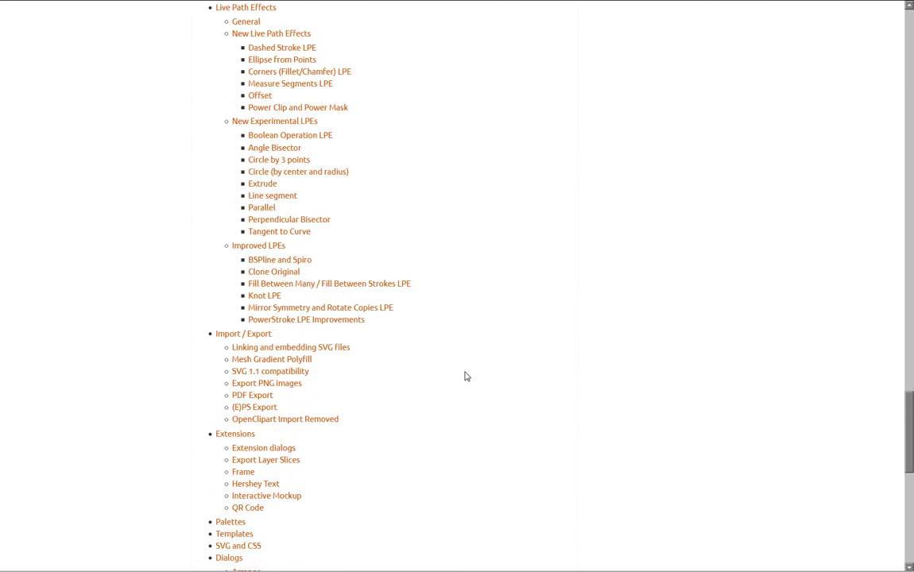
{"action": "scroll", "coordinate": [466, 377], "scroll_direction": "down", "scroll_amount": 1}
{"action": "scroll", "coordinate": [466, 376], "scroll_direction": "down", "scroll_amount": 2}
{"action": "scroll", "coordinate": [466, 376], "scroll_direction": "down", "scroll_amount": 2}
{"action": "scroll", "coordinate": [466, 377], "scroll_direction": "down", "scroll_amount": 1}
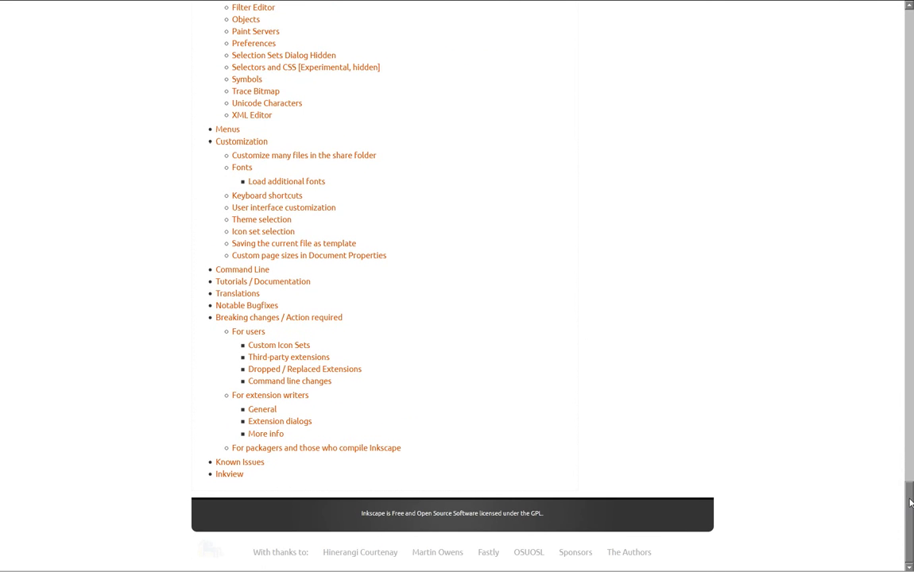
{"action": "mouse_move", "coordinate": [910, 502]}
{"action": "left_mouse_down"}
{"action": "mouse_move", "coordinate": [911, 218]}
{"action": "mouse_move", "coordinate": [901, 196]}
{"action": "left_mouse_up"}
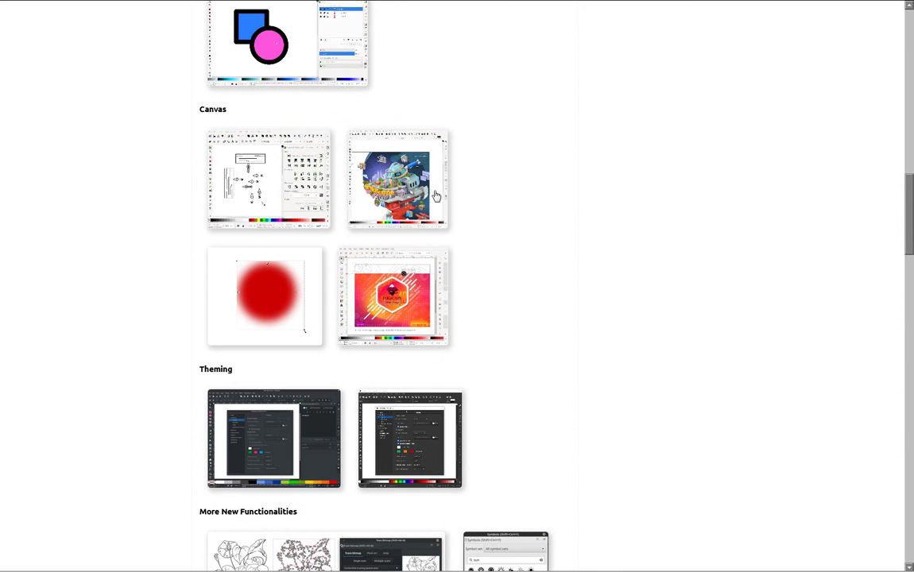
{"action": "left_click", "coordinate": [324, 203]}
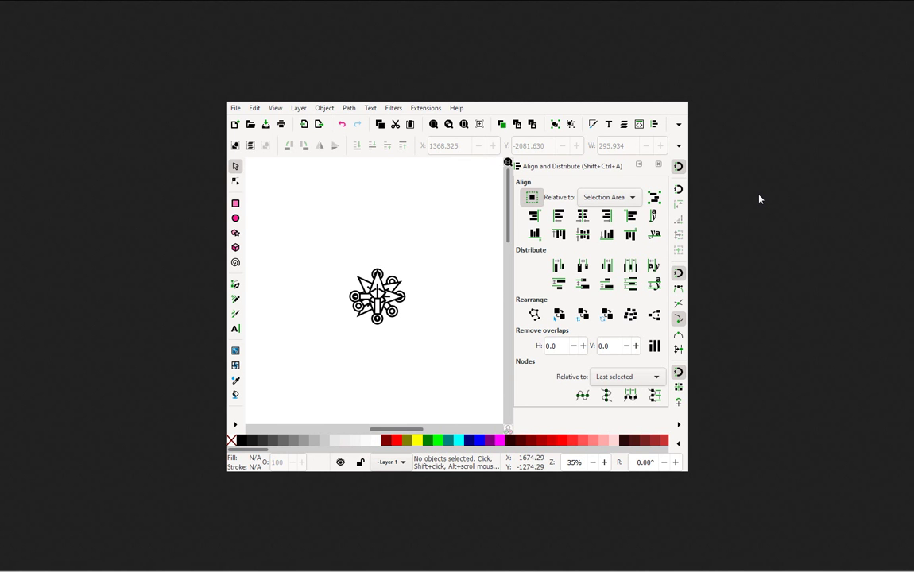
{"action": "left_click", "coordinate": [758, 198]}
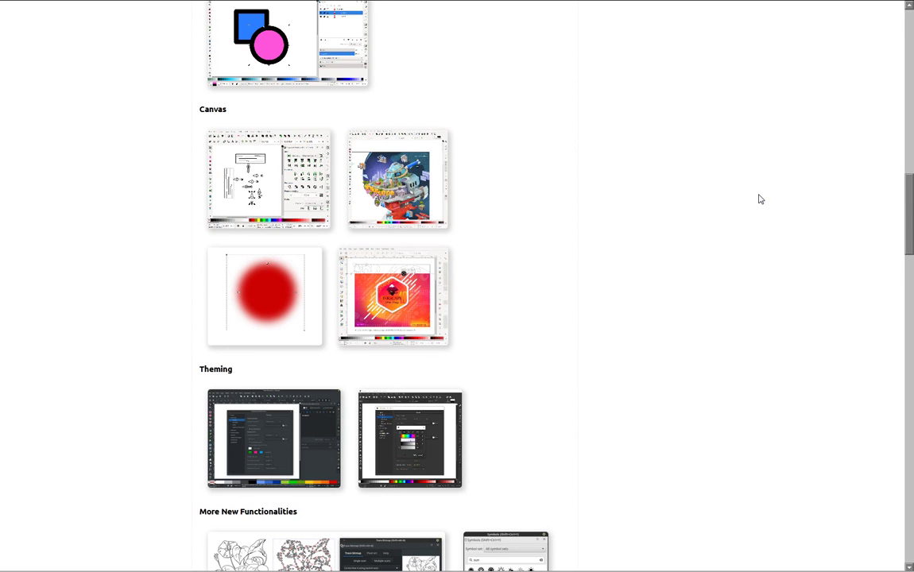